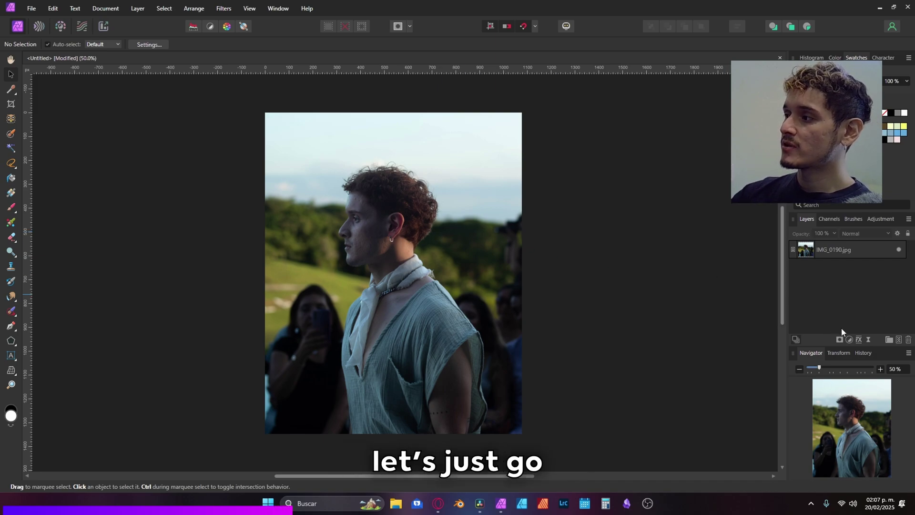
Add a Live Procedural Texture layer whose equation is noisecb(vec2(rx / s, ry / s))
left_click(868, 340)
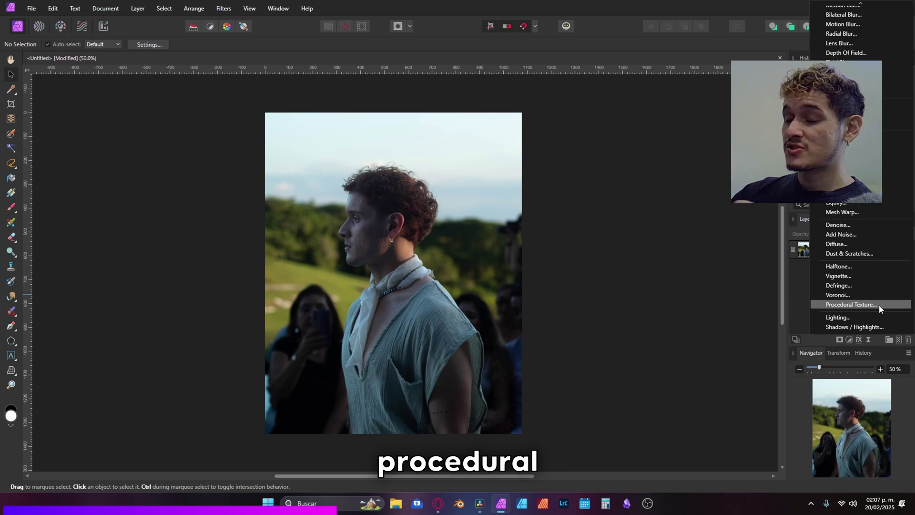
left_click(879, 305)
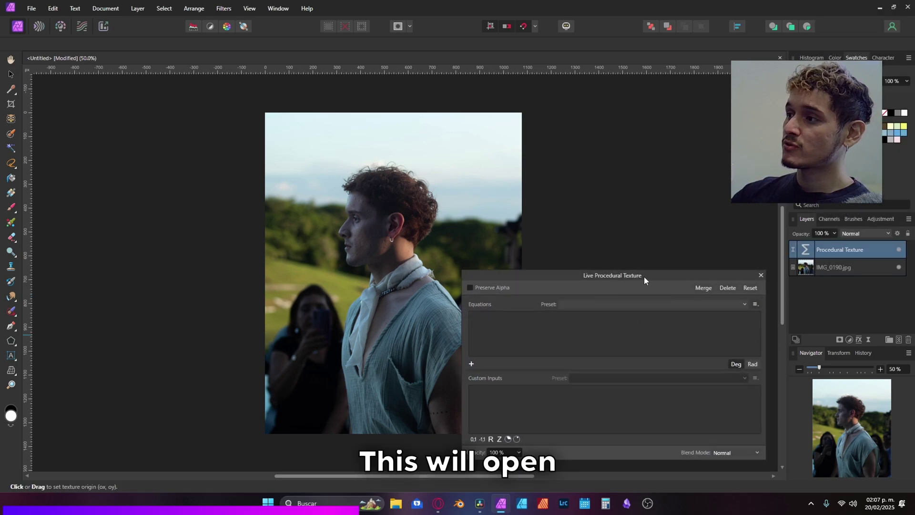
left_click_drag(645, 276, 634, 140)
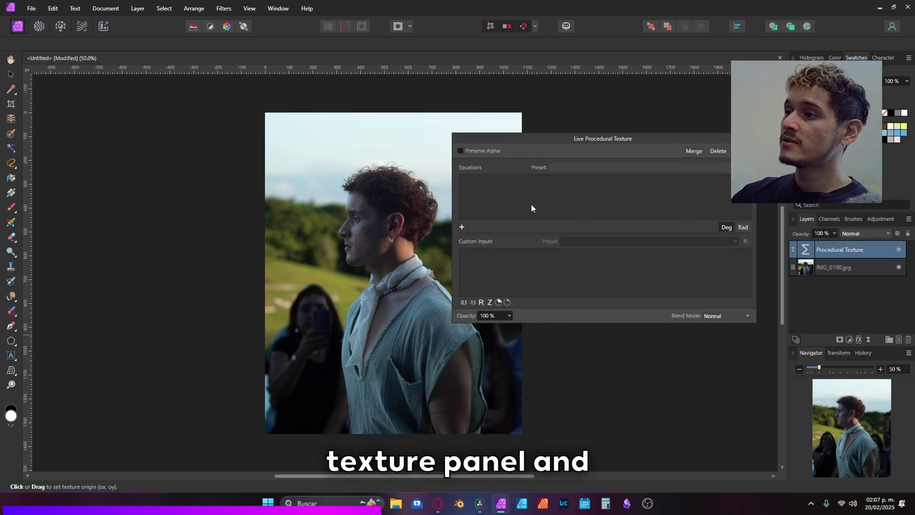
left_click(462, 227)
left_click(495, 183)
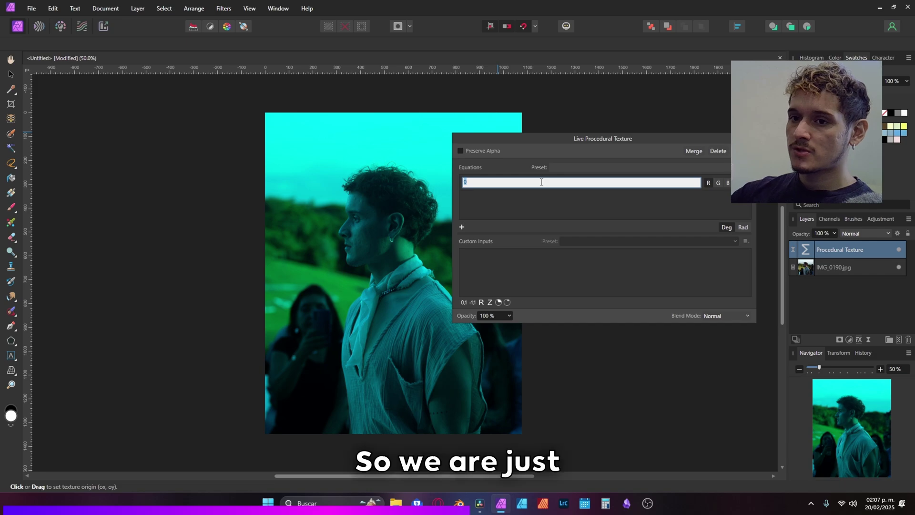
type("noisecb(vec2(rx / s, ry / s))")
key("Return")
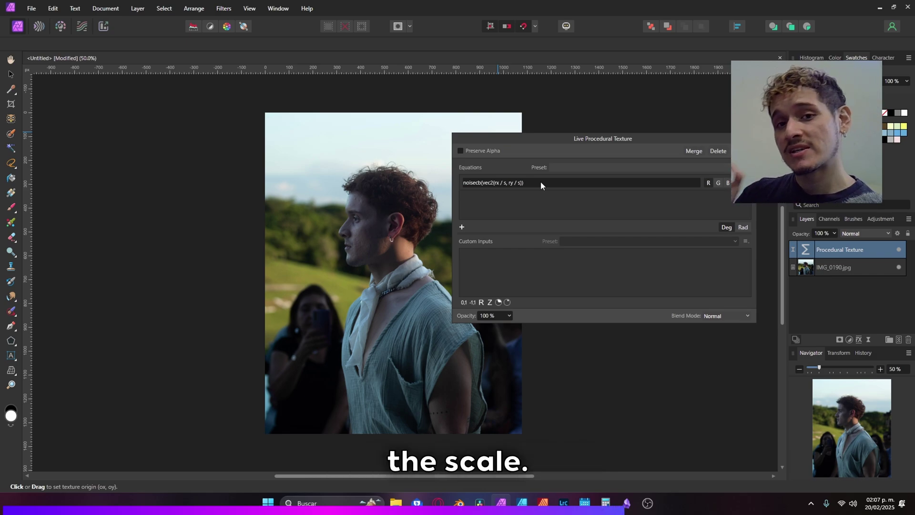
Add an integer texture input named s, described as 'scale', with value 1
left_click(491, 303)
type("s")
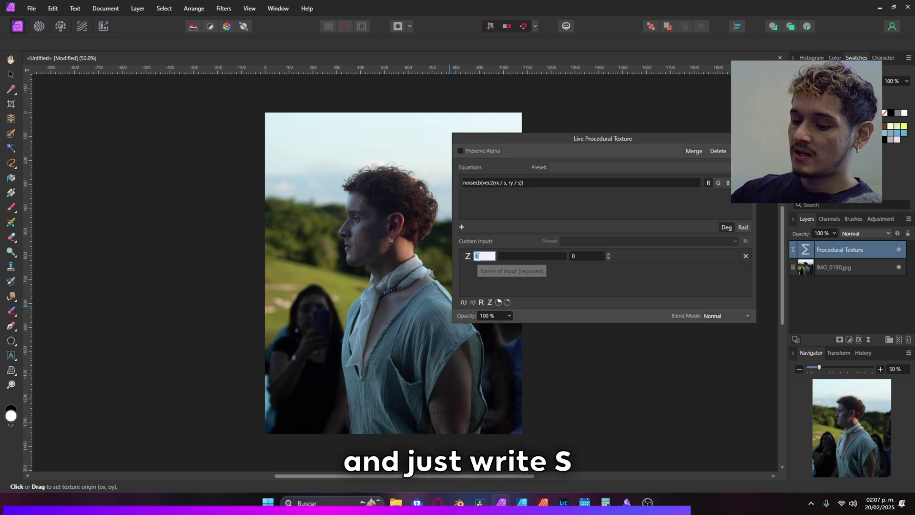
left_click(520, 256)
type("Sca")
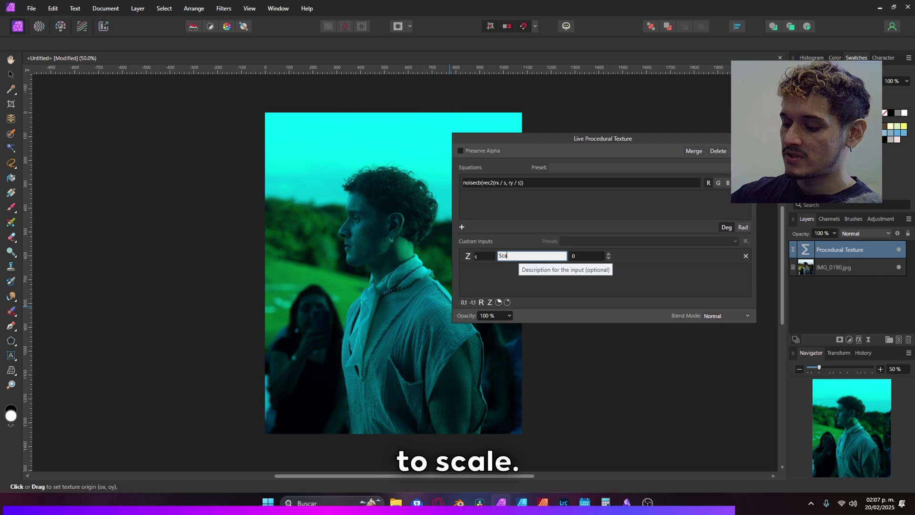
type("le")
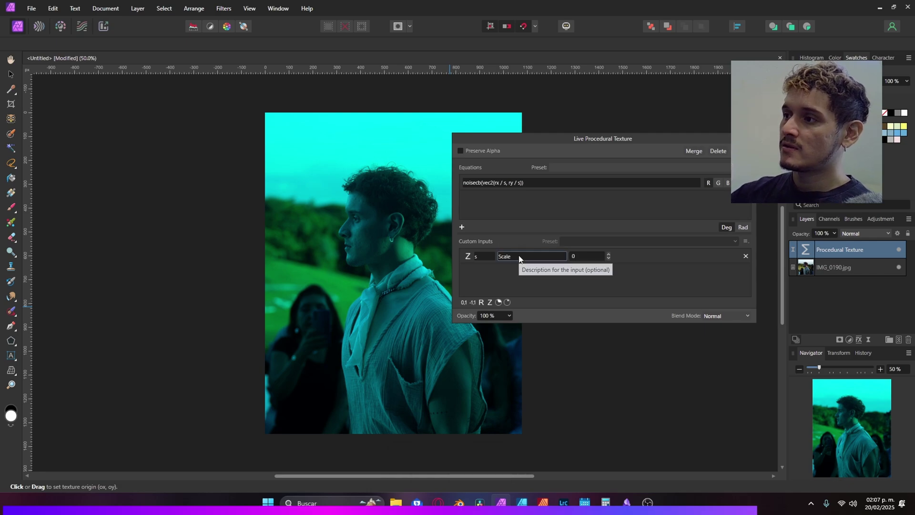
double_click(520, 256)
type("scale")
key("Return")
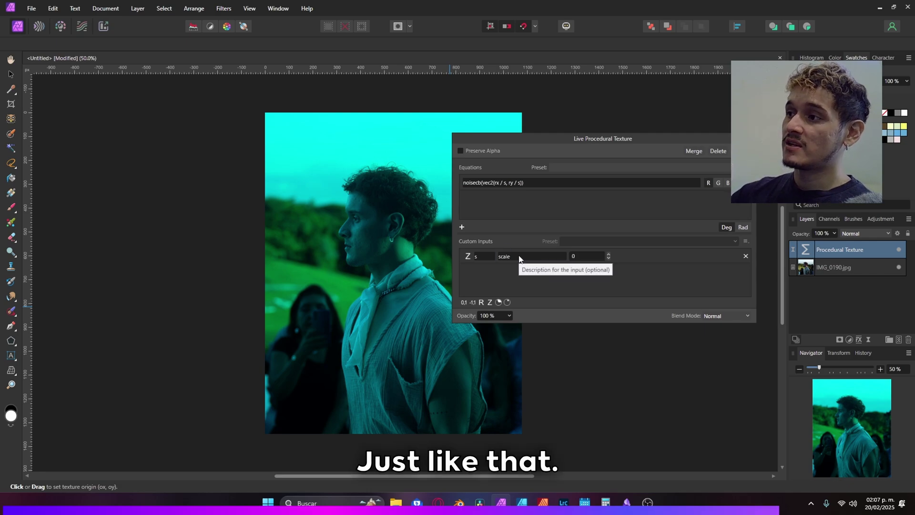
left_click(587, 256)
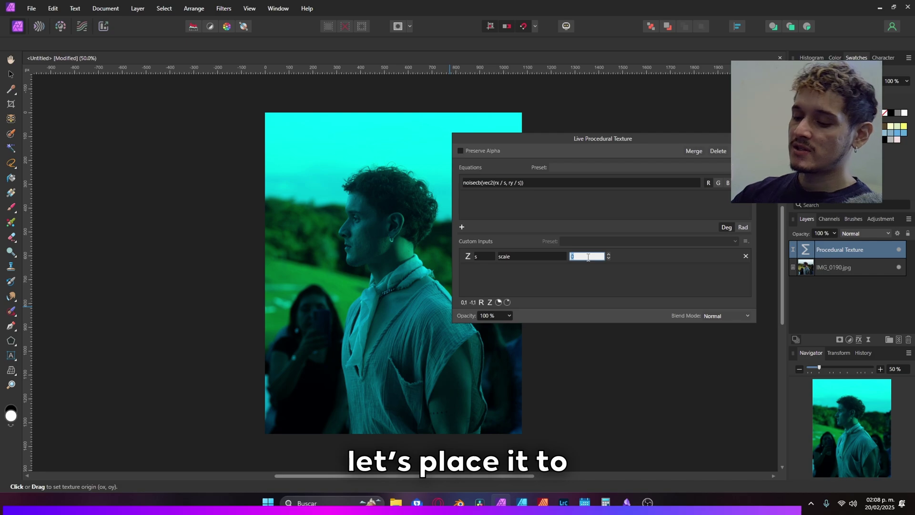
type("1")
key("Return")
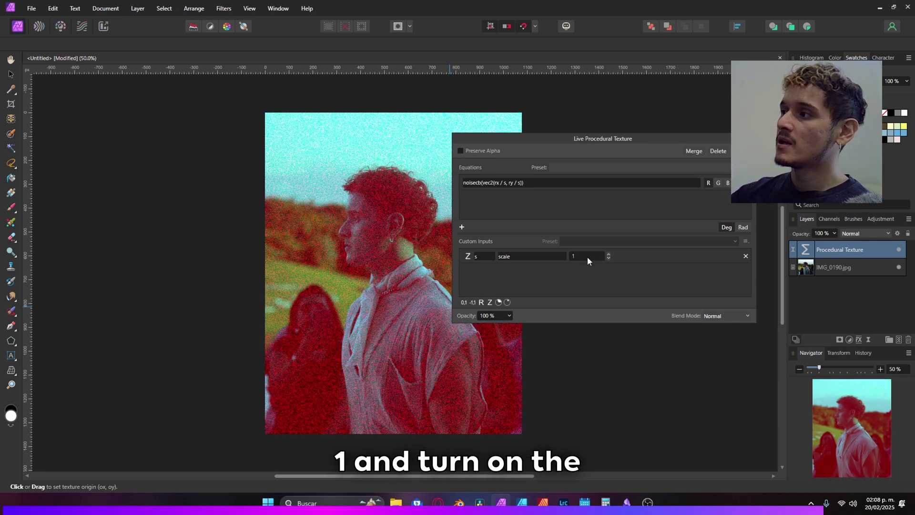
Turn on the green and blue channels so the noise affects all three
left_click(717, 183)
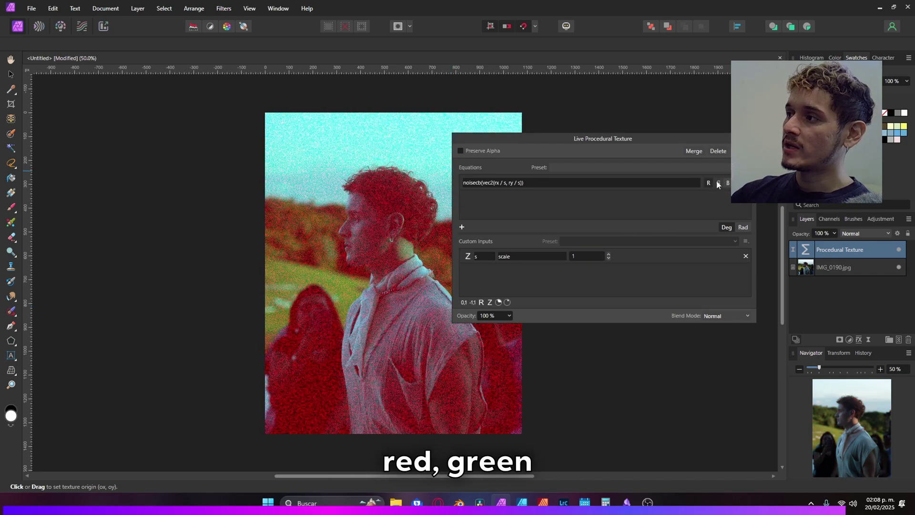
left_click(728, 183)
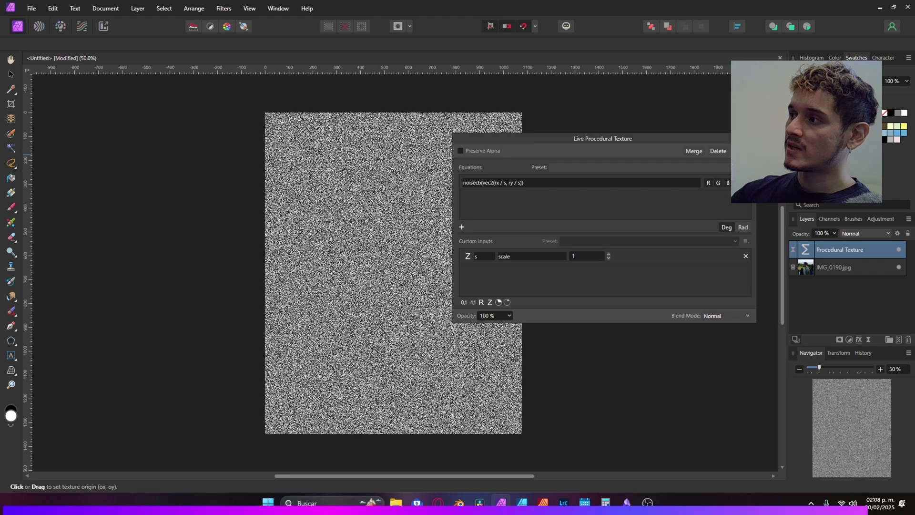
key("v")
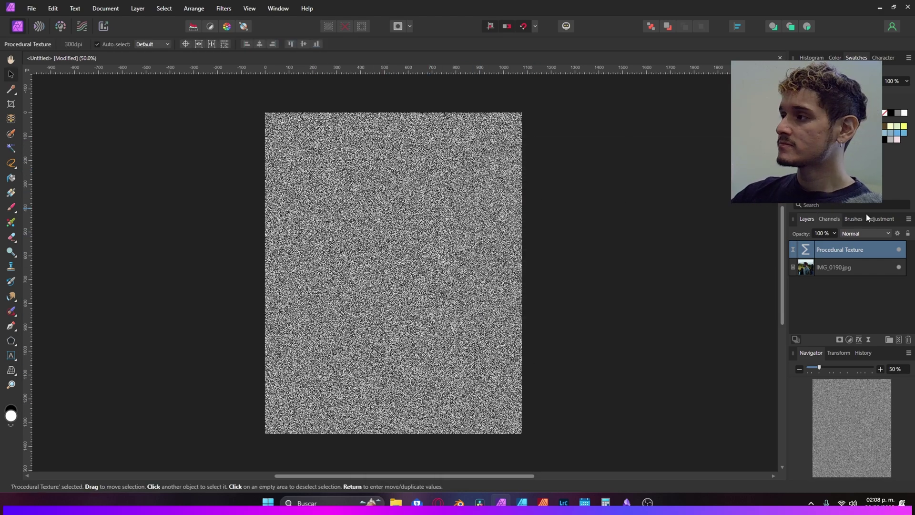
Set the texture layer to Overlay blending at 45% opacity, then deselect it
left_click(861, 234)
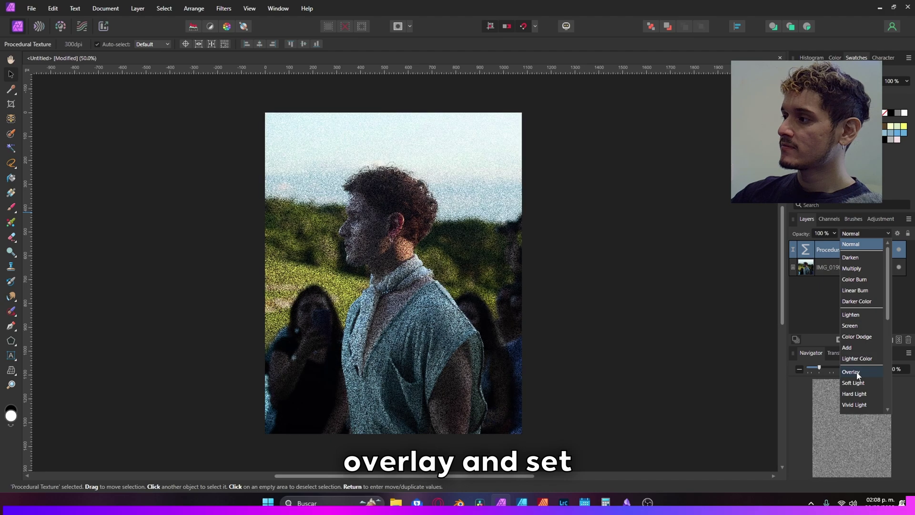
left_click(851, 372)
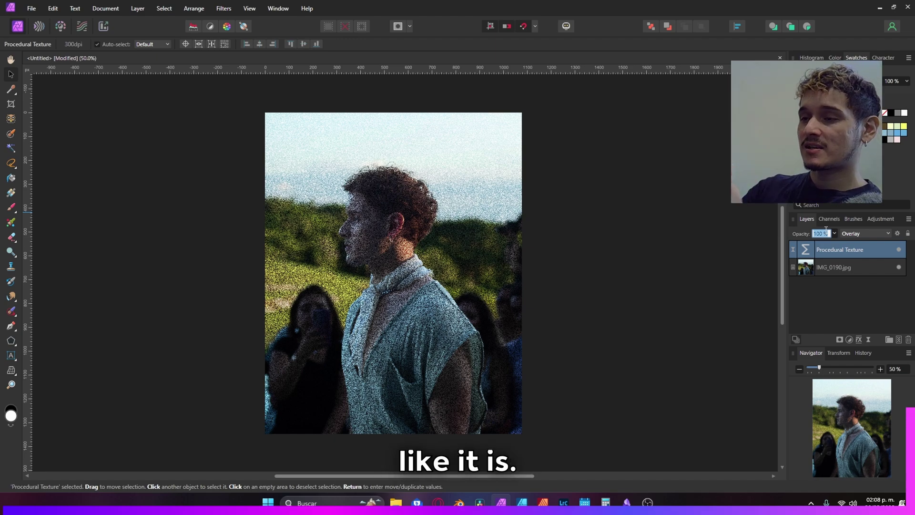
type("45")
key("Return")
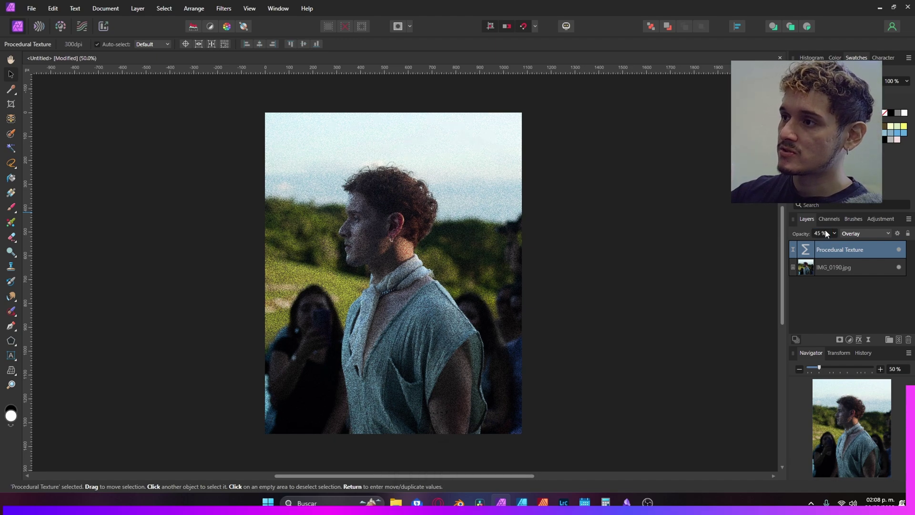
left_click(730, 273)
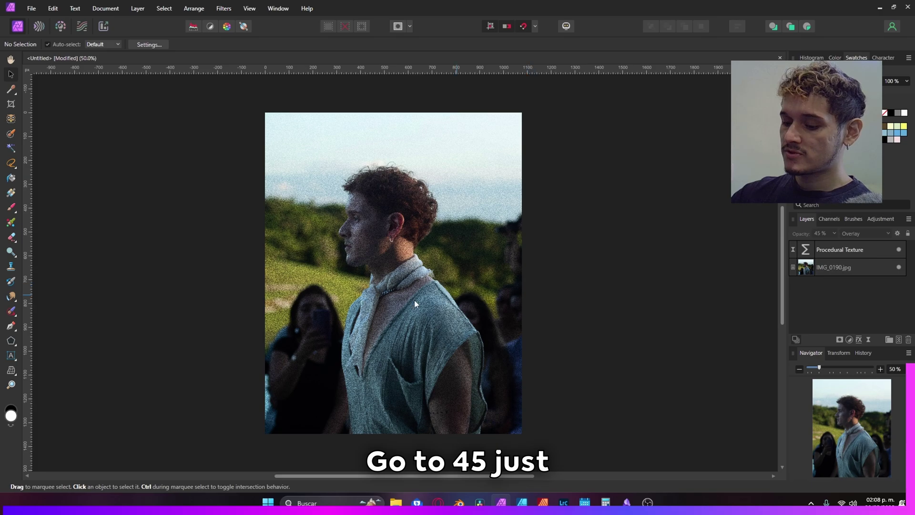
key("z")
scroll(366, 237, "up", 4)
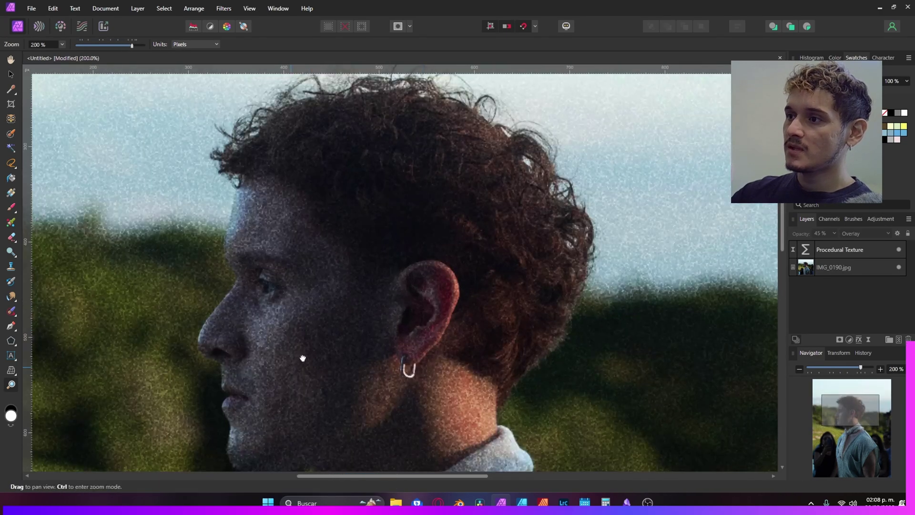
scroll(303, 358, "down", 4)
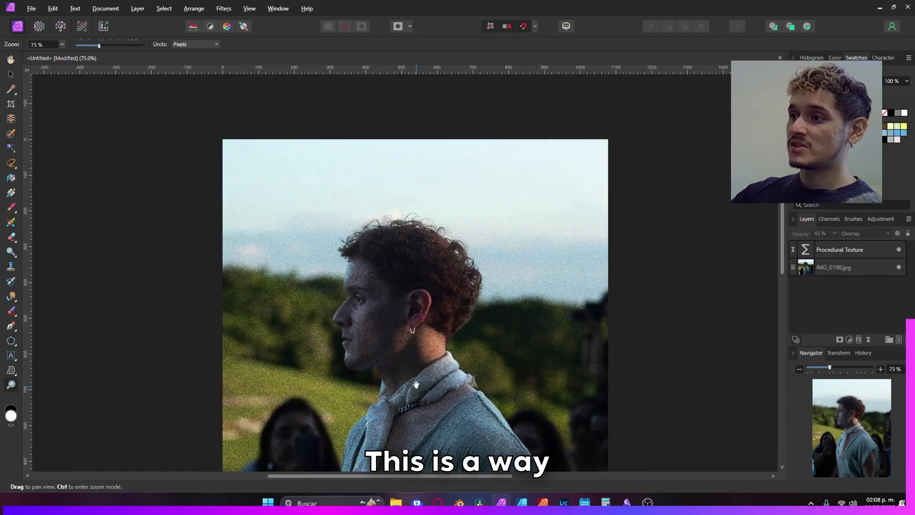
left_click_drag(416, 385, 423, 317)
scroll(423, 317, "down", 1)
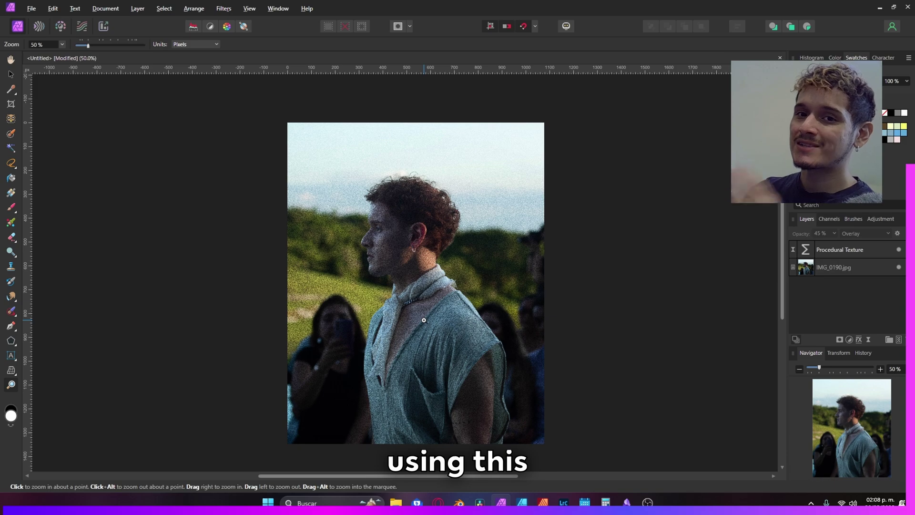
left_click(436, 220)
key("v")
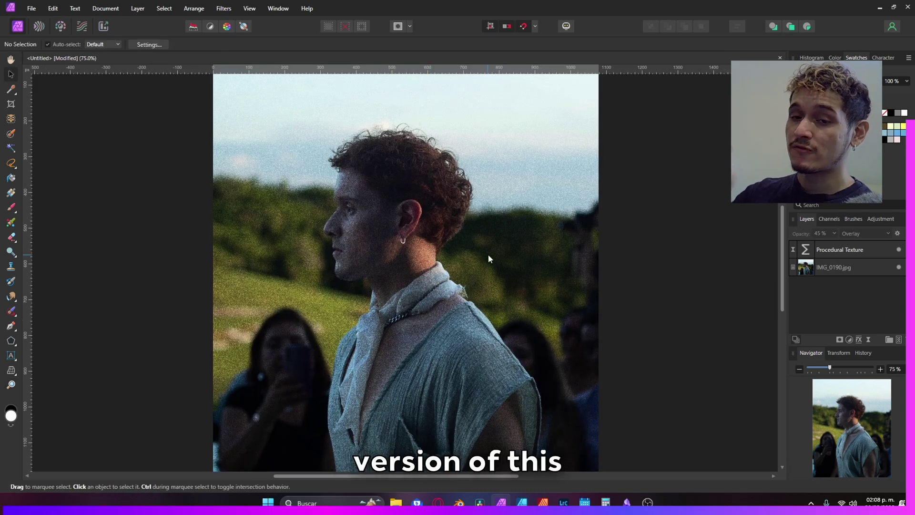
Duplicate the texture layer three times, hide the lowest copy, and group the top three
left_click(831, 246)
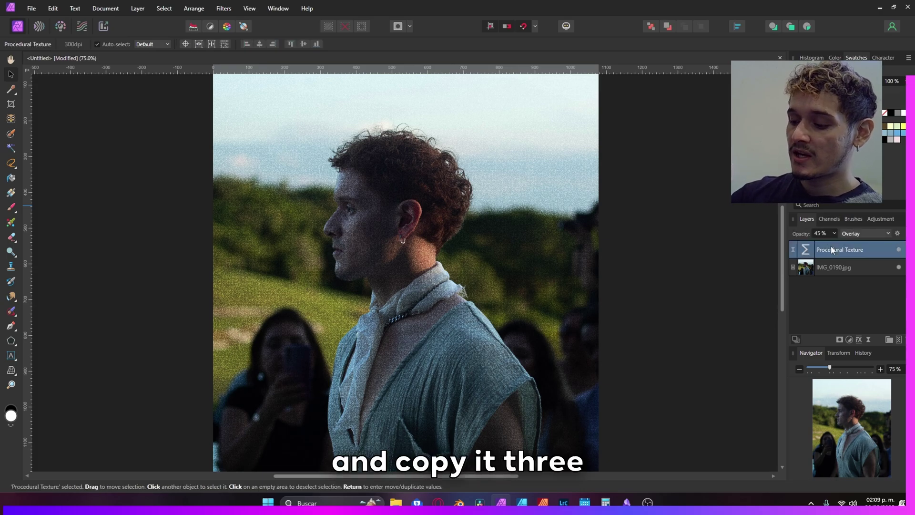
key("ctrl+j")
key("ctrl+j")
key("ctrl+j")
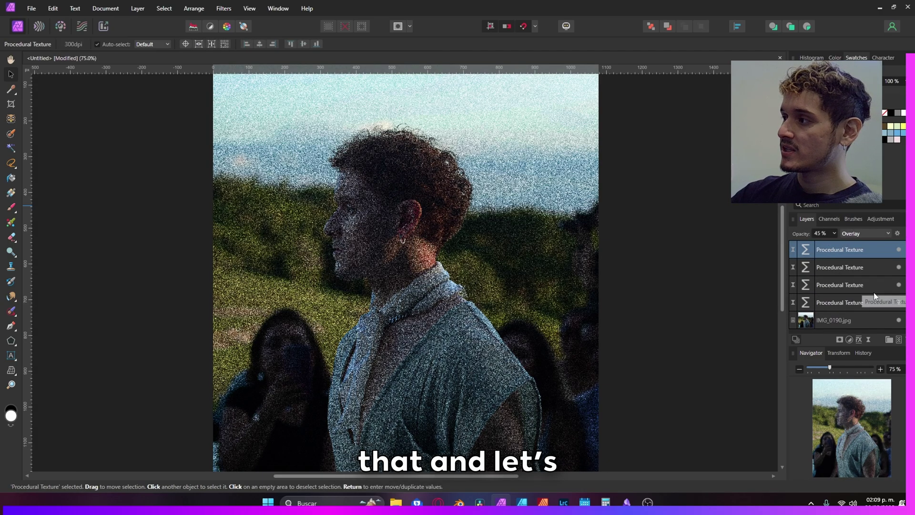
left_click(899, 303)
left_click(859, 284)
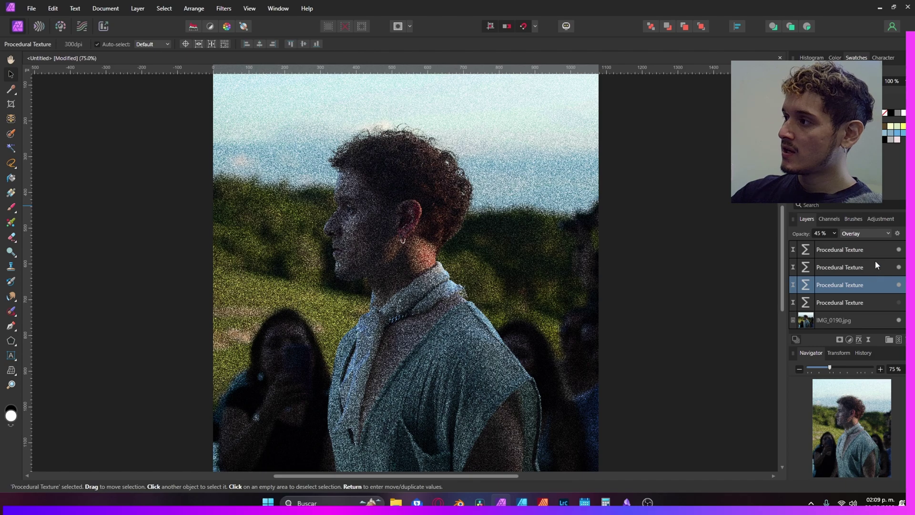
left_click(864, 251, "shift")
key("ctrl+g")
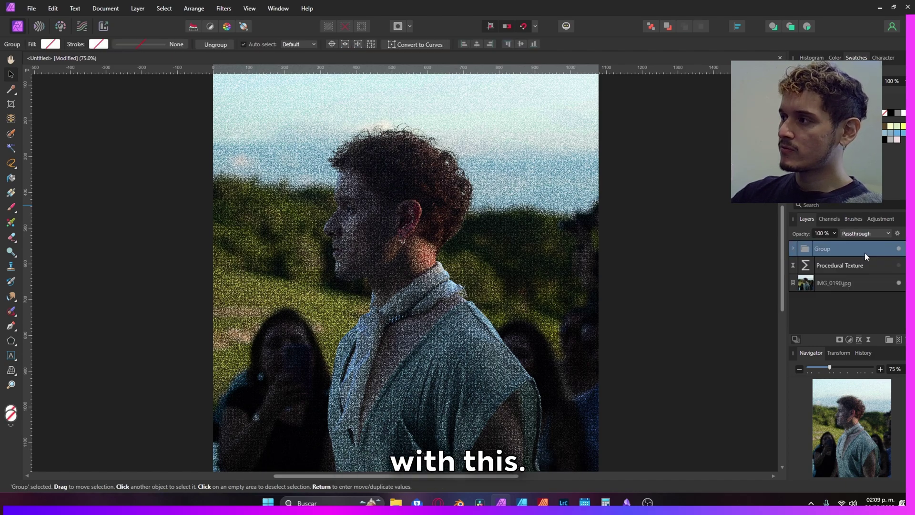
Rename the group to GRAIN and expand it
double_click(829, 249)
type("gRAI")
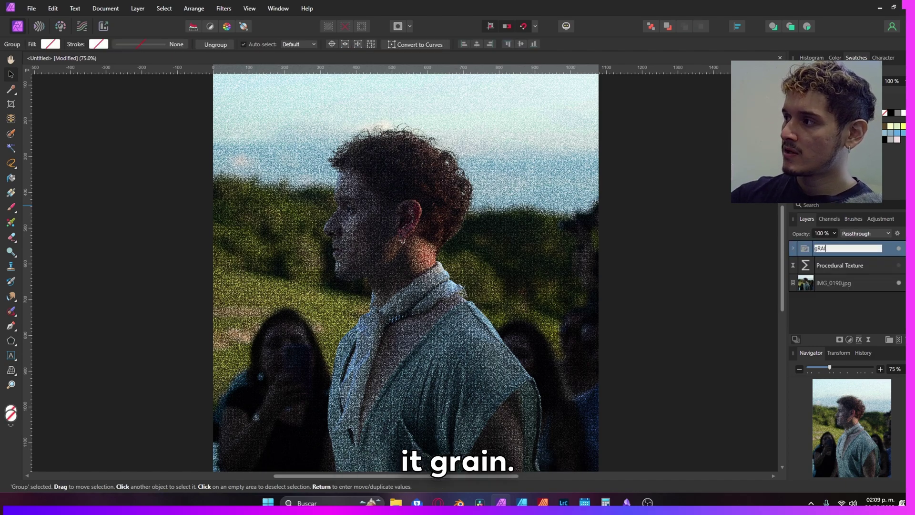
key("BackSpace")
key("BackSpace")
key("BackSpace")
key("BackSpace")
type("GRAIN")
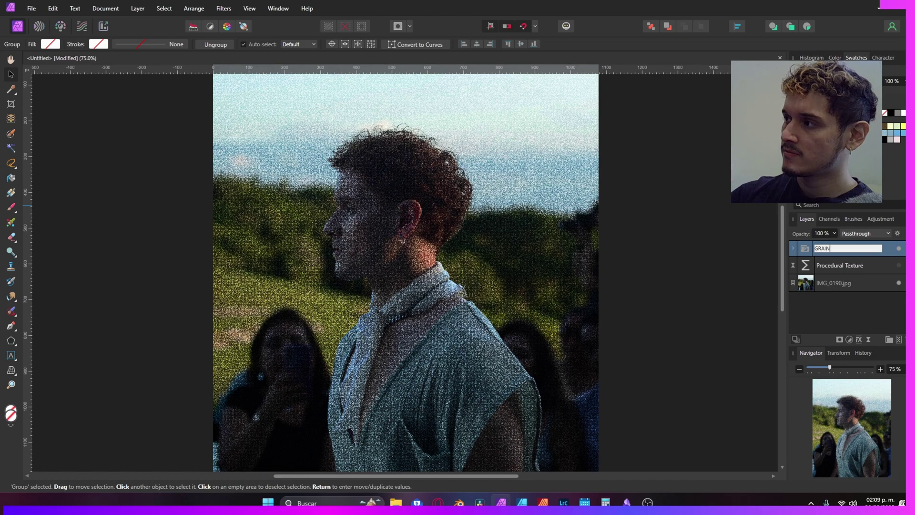
key("Return")
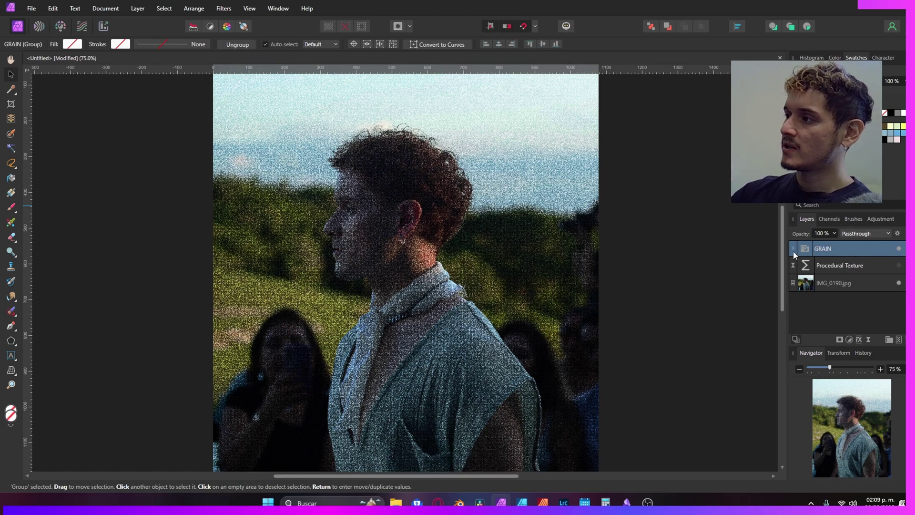
left_click(793, 248)
Rename the three procedural texture layers inside GRAIN to R, G and B
left_click(844, 265)
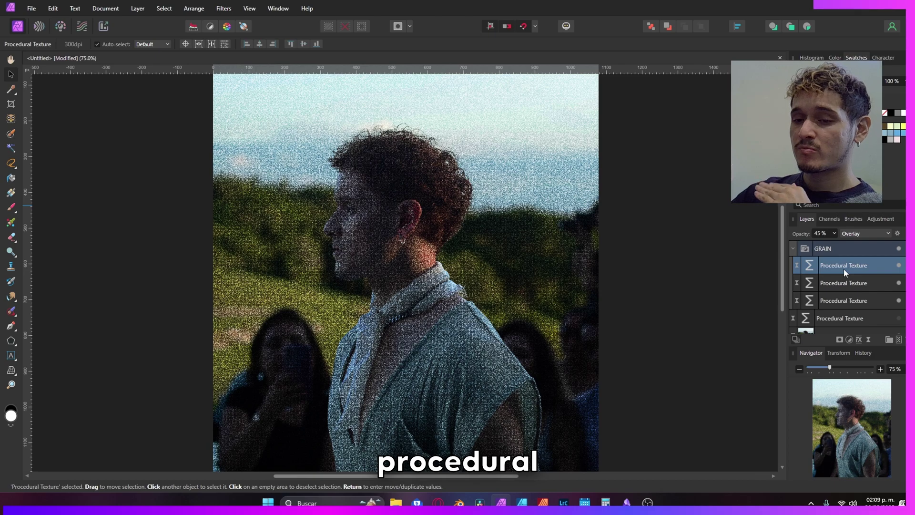
double_click(849, 265)
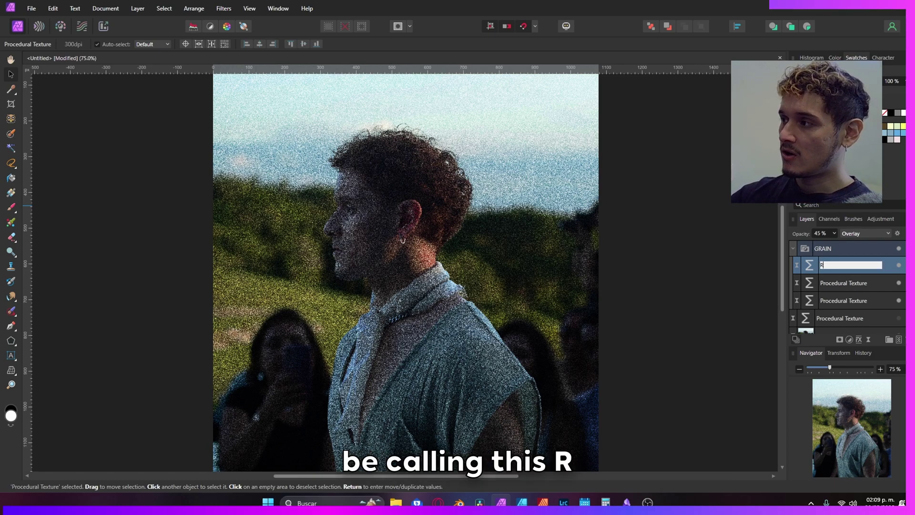
type("R")
key("Return")
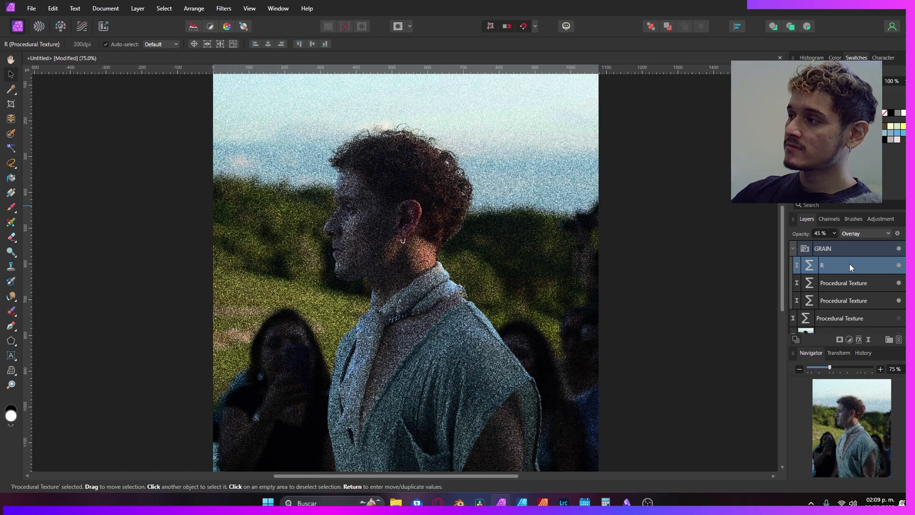
double_click(844, 283)
type("G")
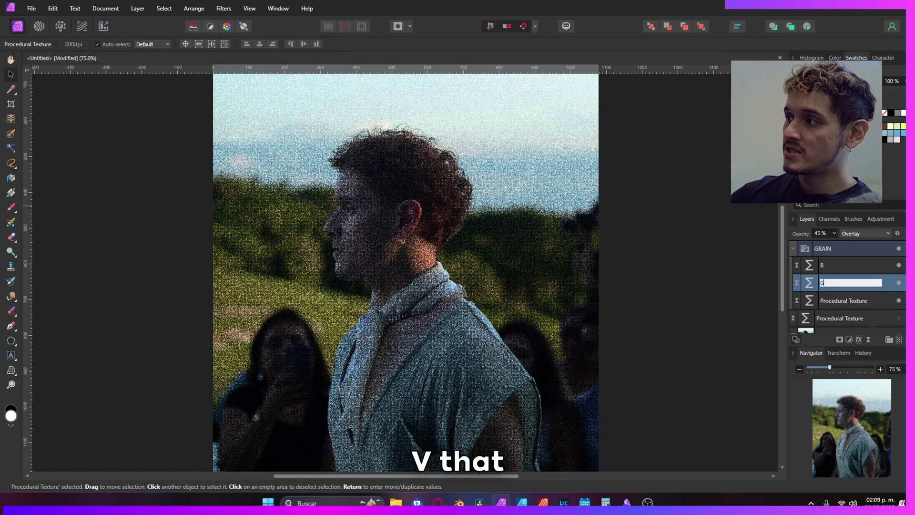
key("Return")
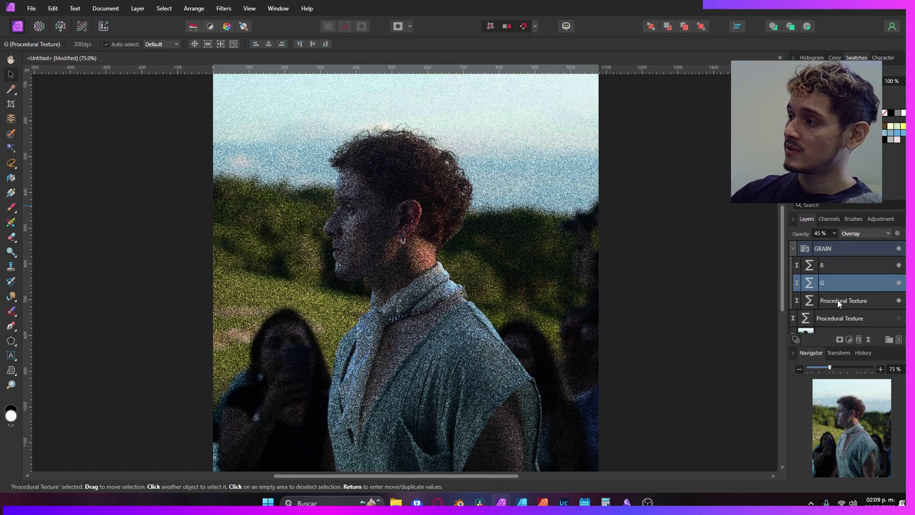
double_click(839, 299)
type("B")
key("Return")
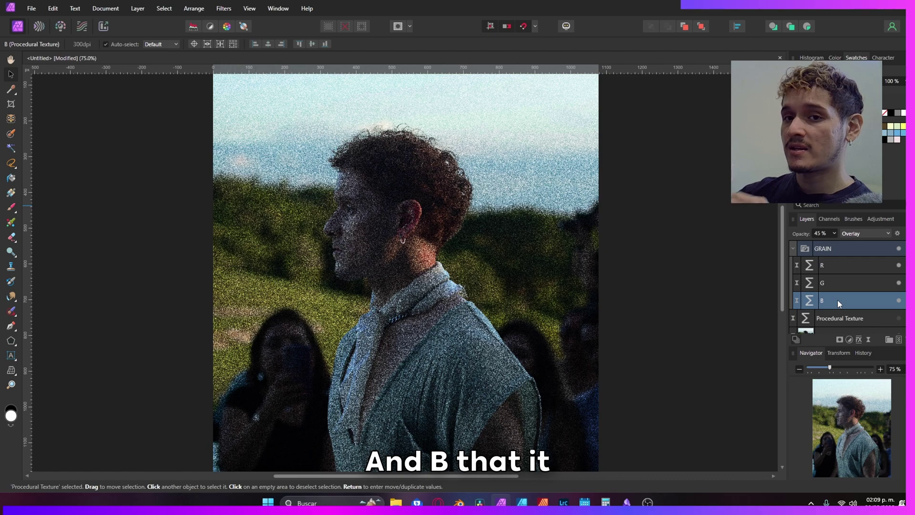
left_click(811, 265)
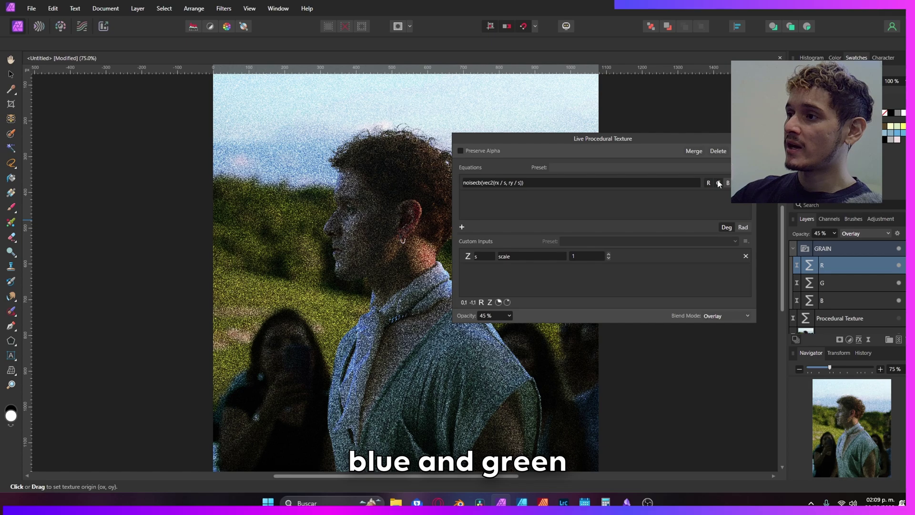
Change the channel toggles of the R, G and B textures so each adds noise to its own channel
left_click(719, 183)
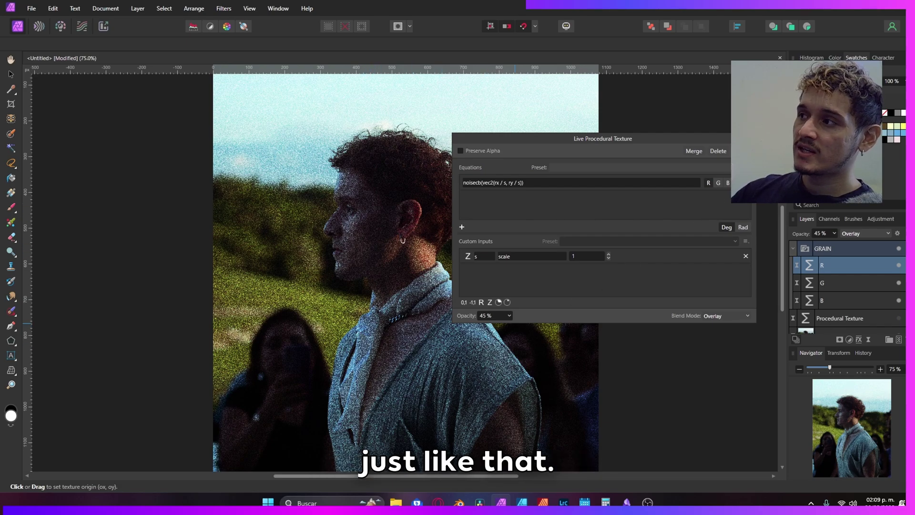
left_click(813, 285)
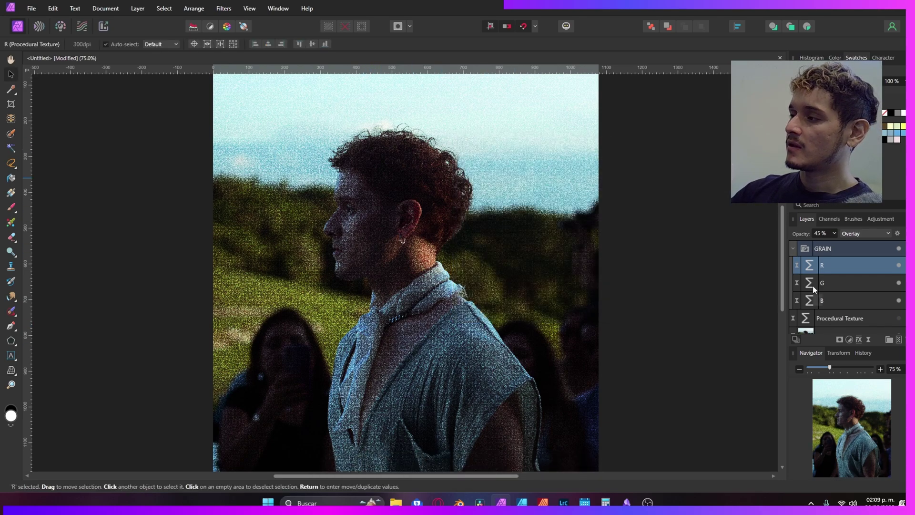
double_click(814, 285)
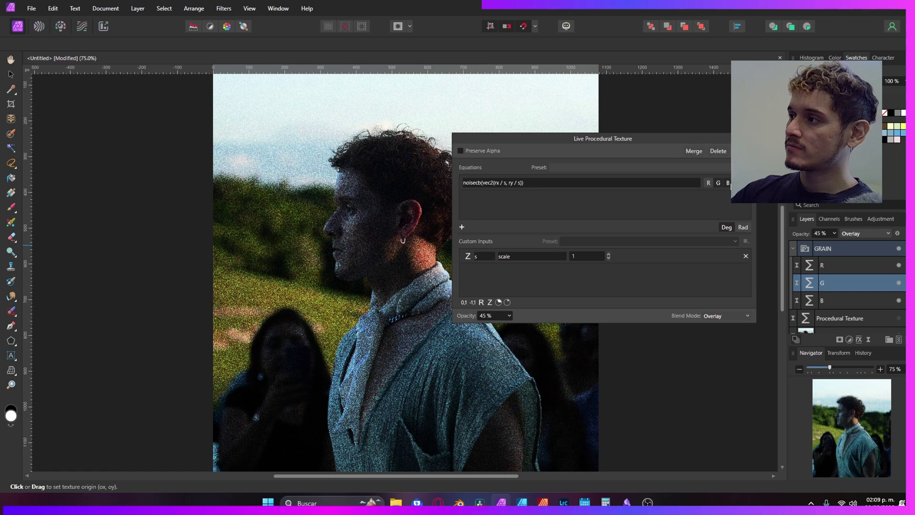
left_click(344, 283)
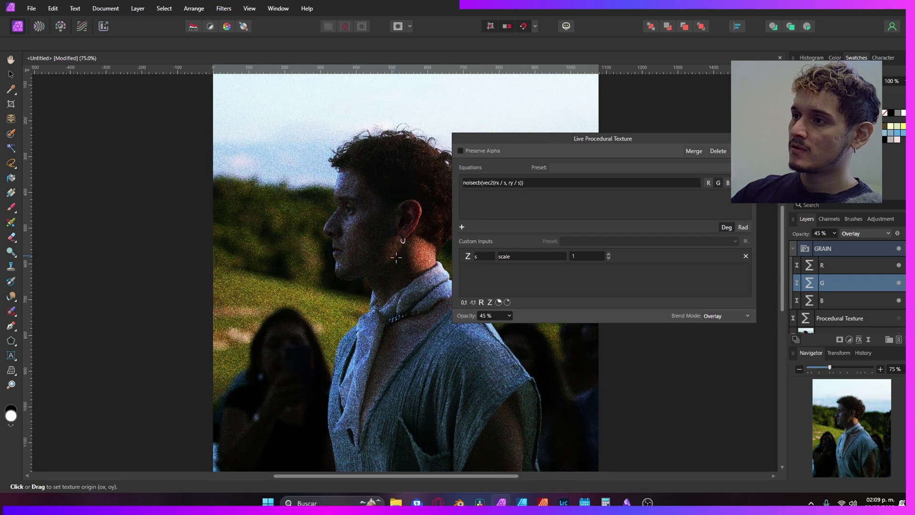
key("v")
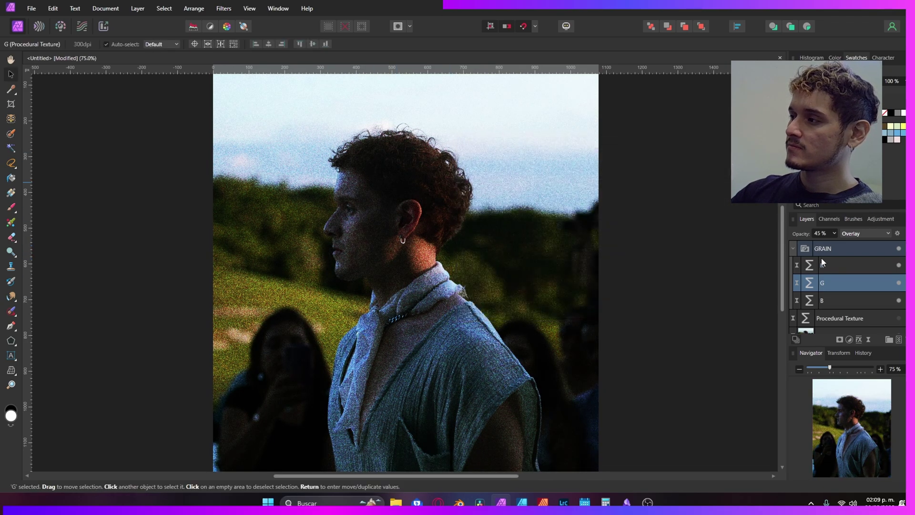
double_click(810, 299)
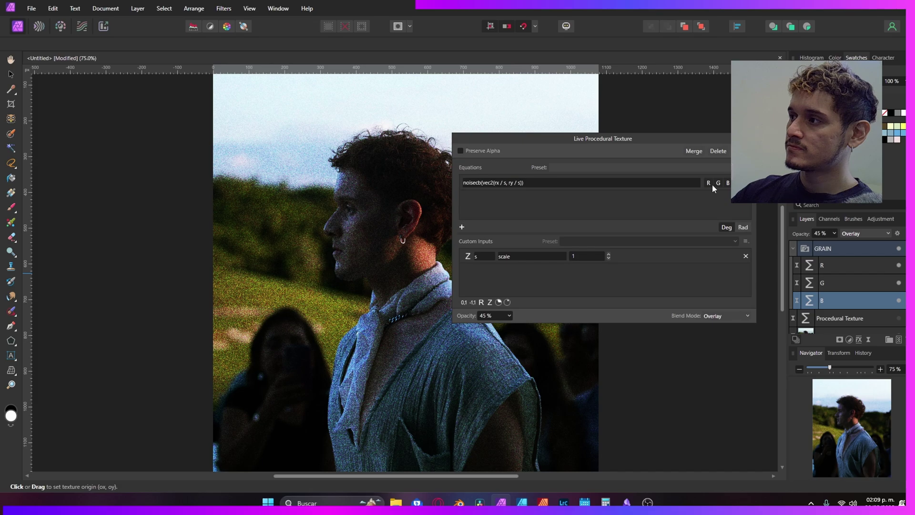
left_click(409, 269)
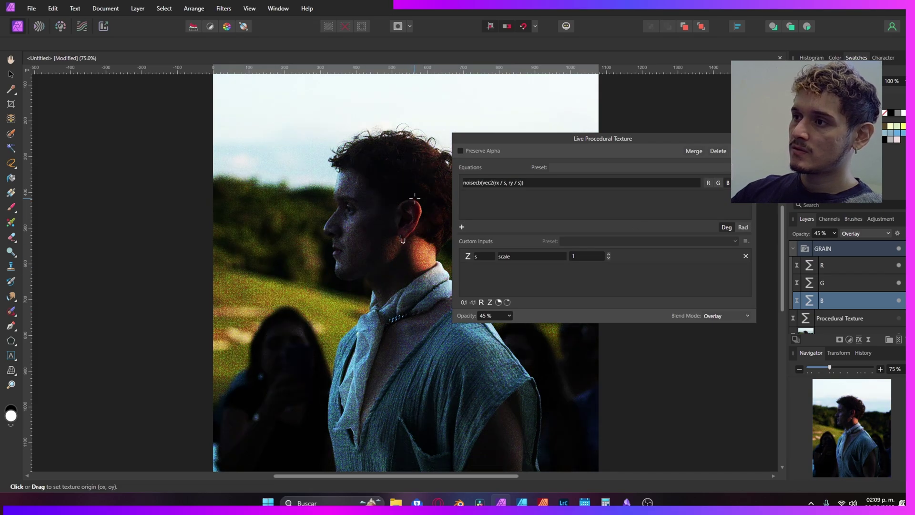
Collapse the GRAIN group and return the view to 75% zoom
key("v")
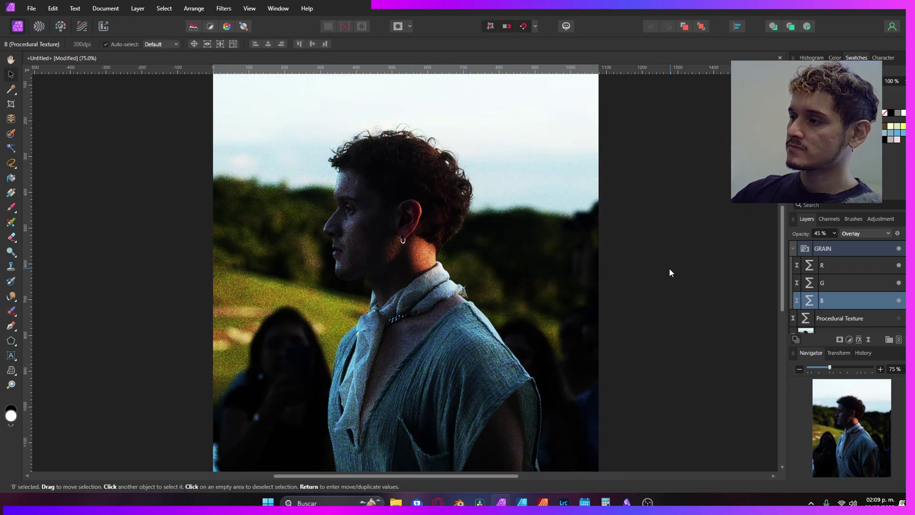
key("z")
left_click(486, 295, "alt")
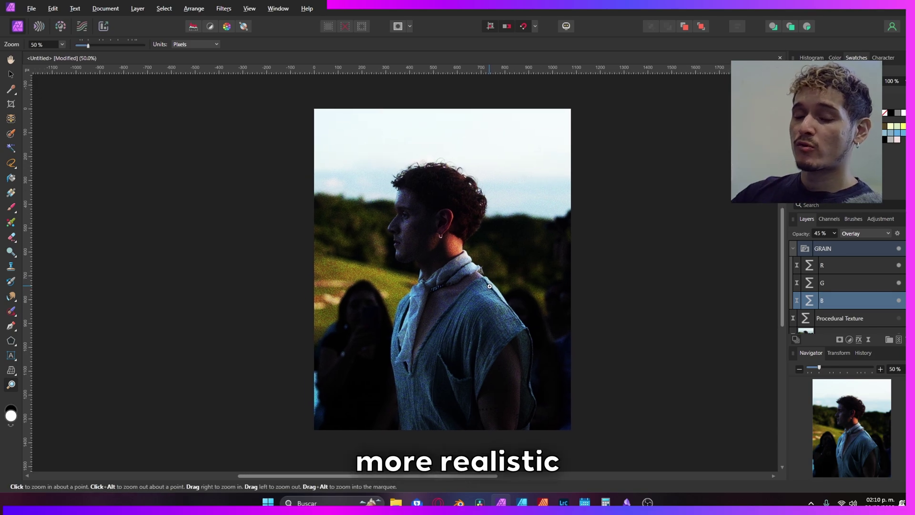
left_click(795, 248)
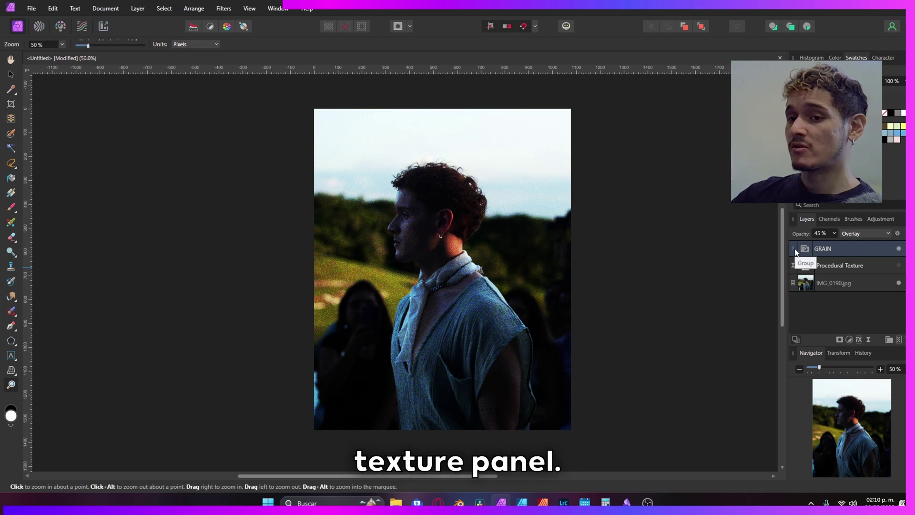
left_click(535, 245)
left_click_drag(469, 270, 496, 260)
key("v")
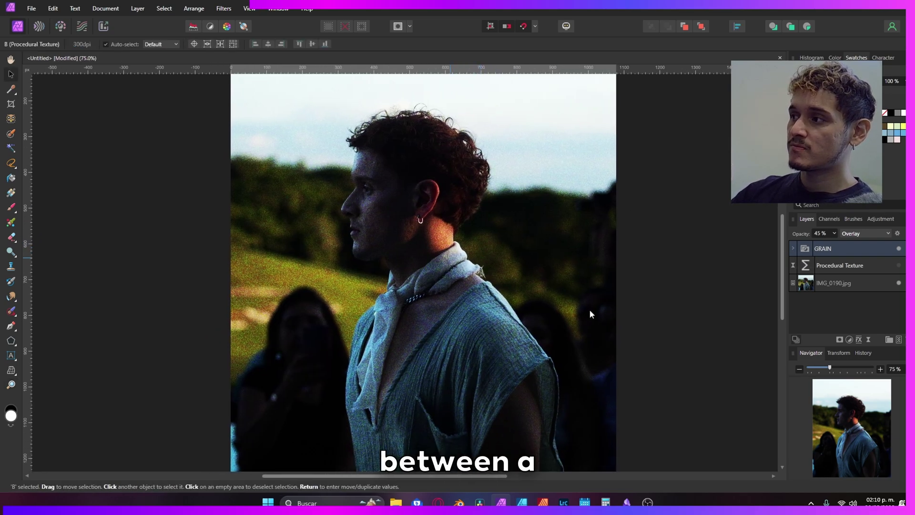
Hide and reshow GRAIN to compare the photo with and without grain
left_click(899, 250)
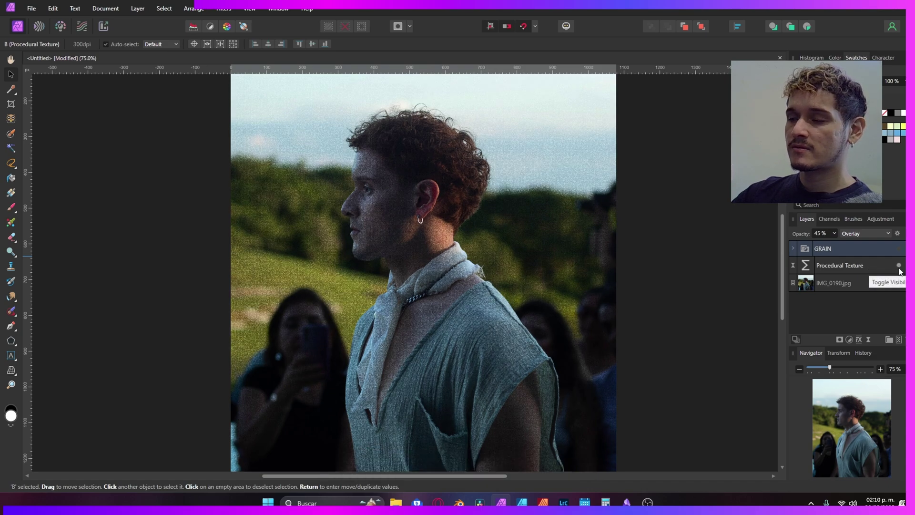
left_click(899, 265)
left_click(899, 249)
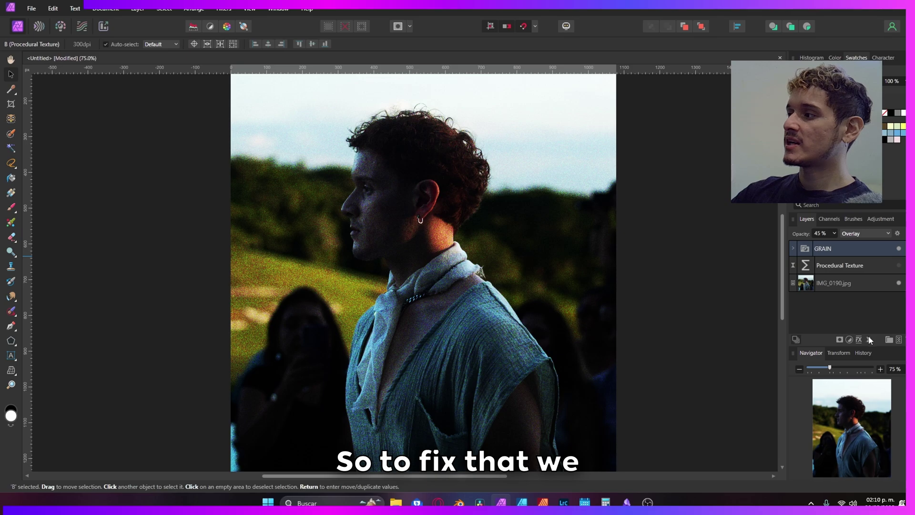
Add a Brightness/Contrast adjustment with brightness 36% and contrast −46%
left_click(849, 339)
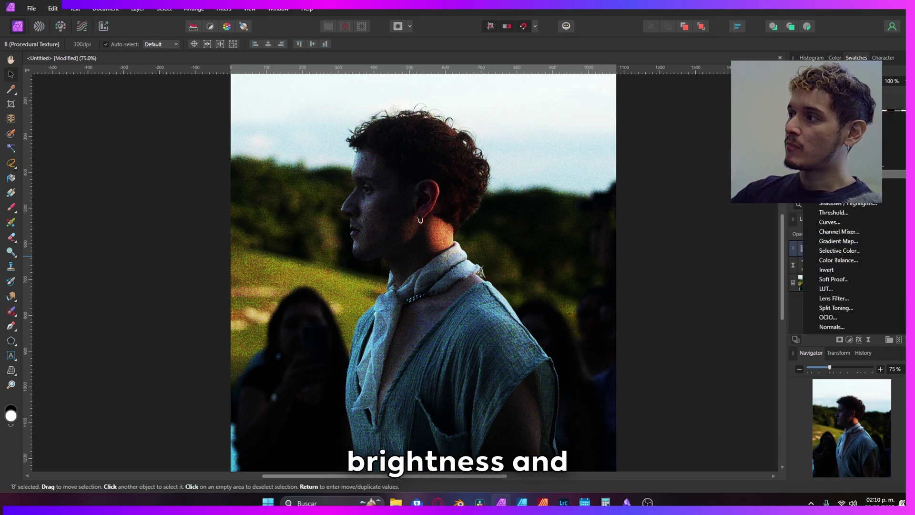
left_click(885, 166)
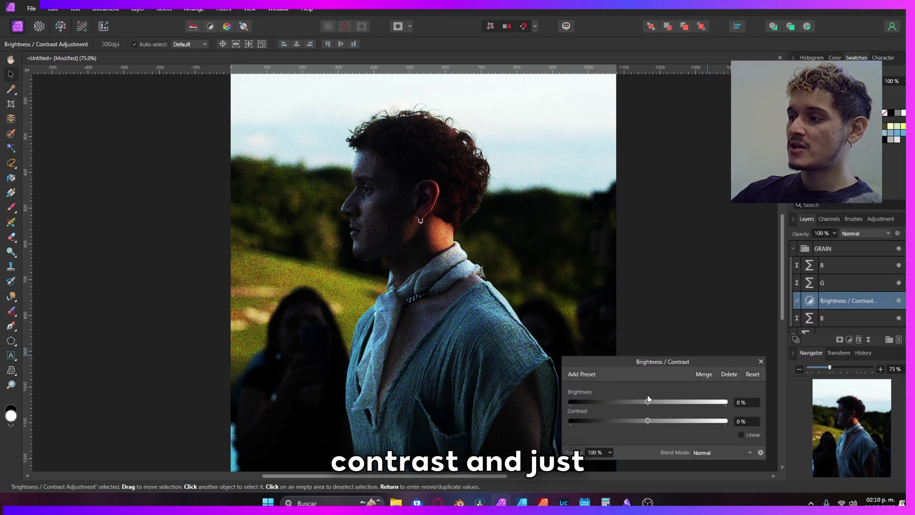
left_click_drag(649, 403, 619, 424)
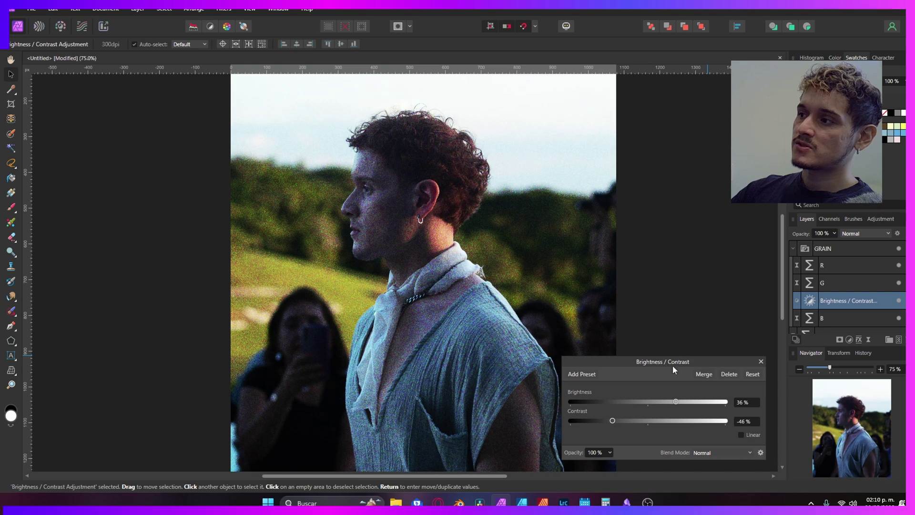
left_click(760, 362)
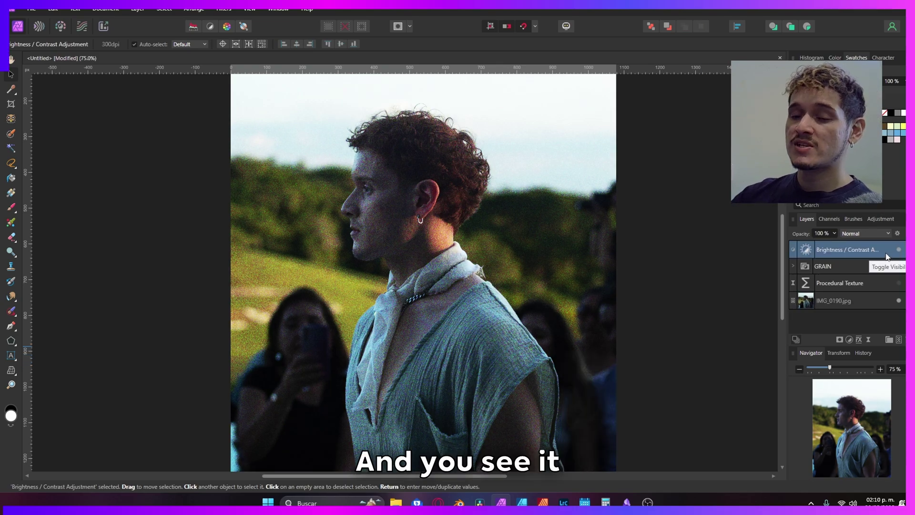